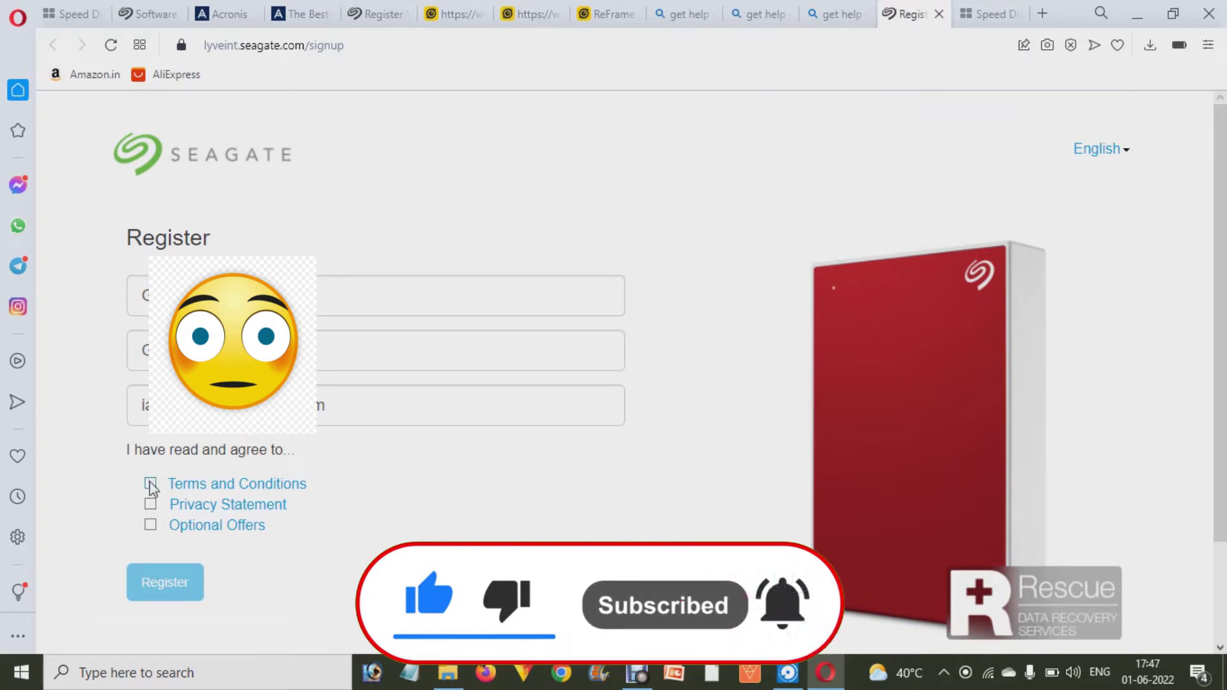
- Accept the Terms and Conditions and Privacy Statement and submit the drive registration
{"action": "left_click", "coordinate": [149, 483]}
{"action": "left_click", "coordinate": [151, 505]}
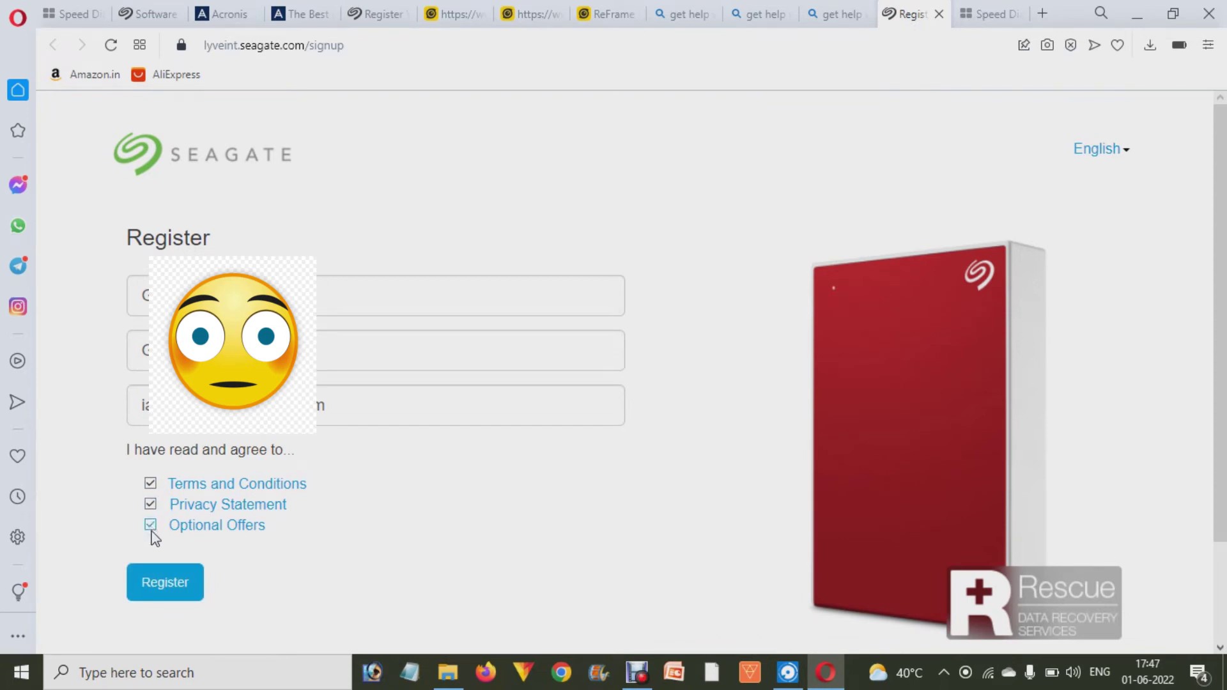
{"action": "left_click", "coordinate": [163, 583]}
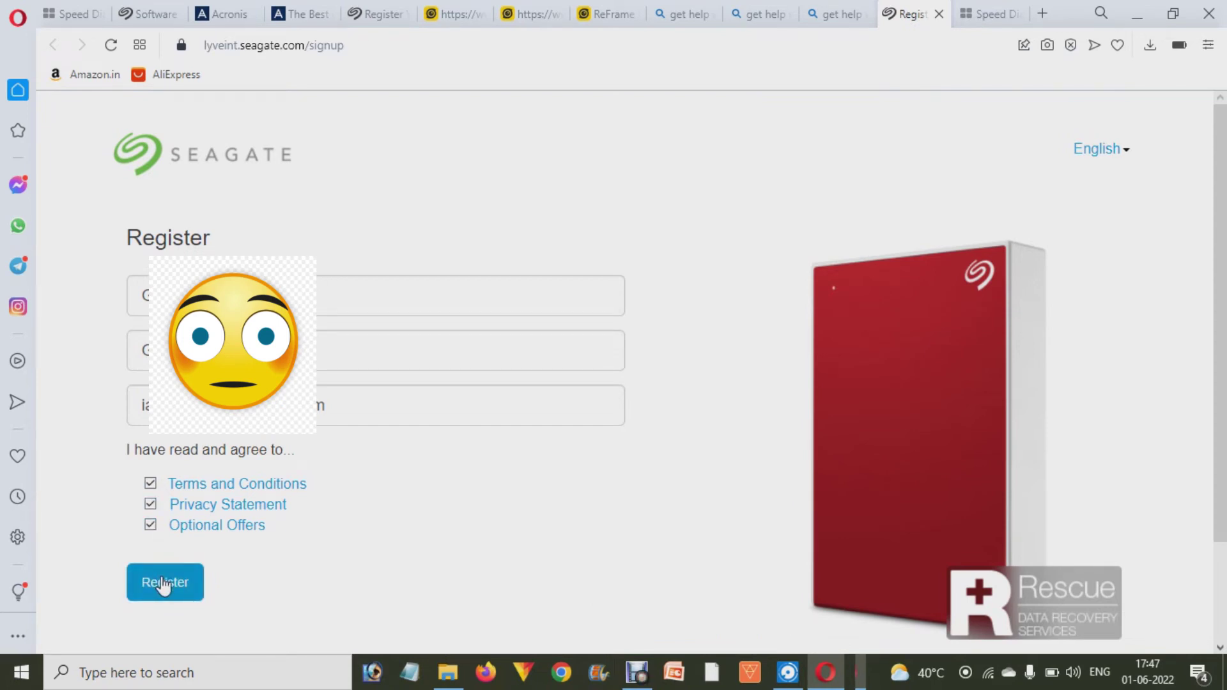
{"action": "left_click", "coordinate": [163, 582]}
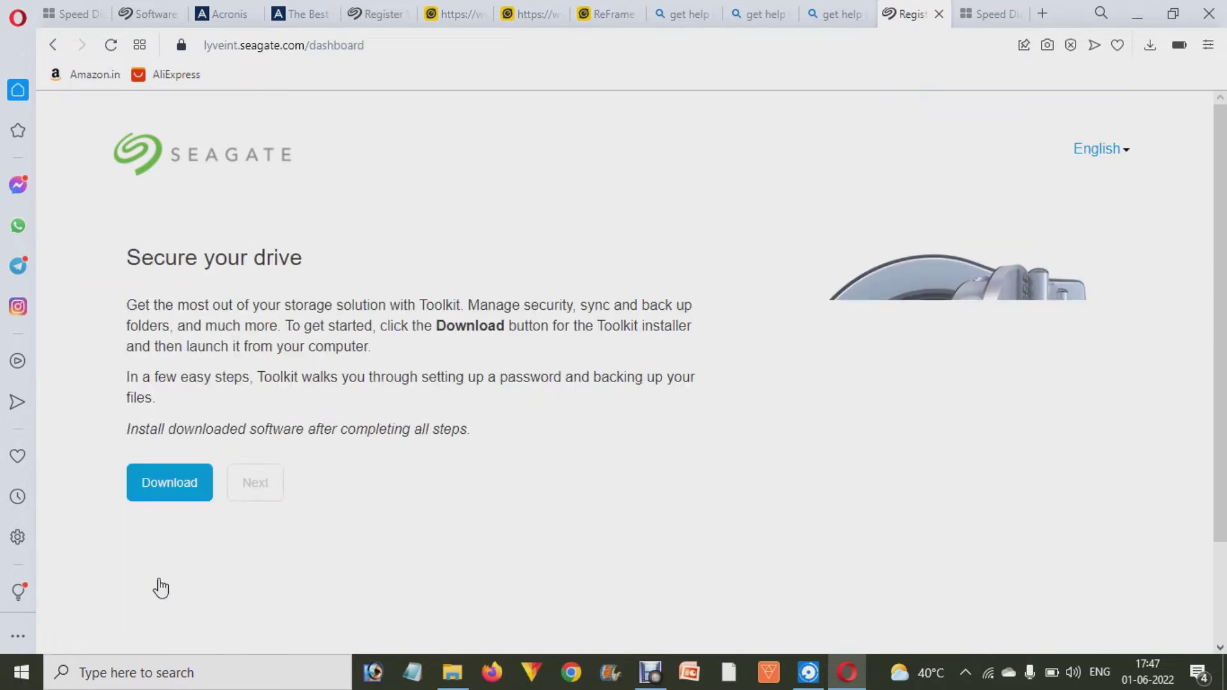
- Save SeagateToolkit.exe onto the One Touch drive, skip the Mylio offer, and launch the installer
{"action": "left_click", "coordinate": [168, 497]}
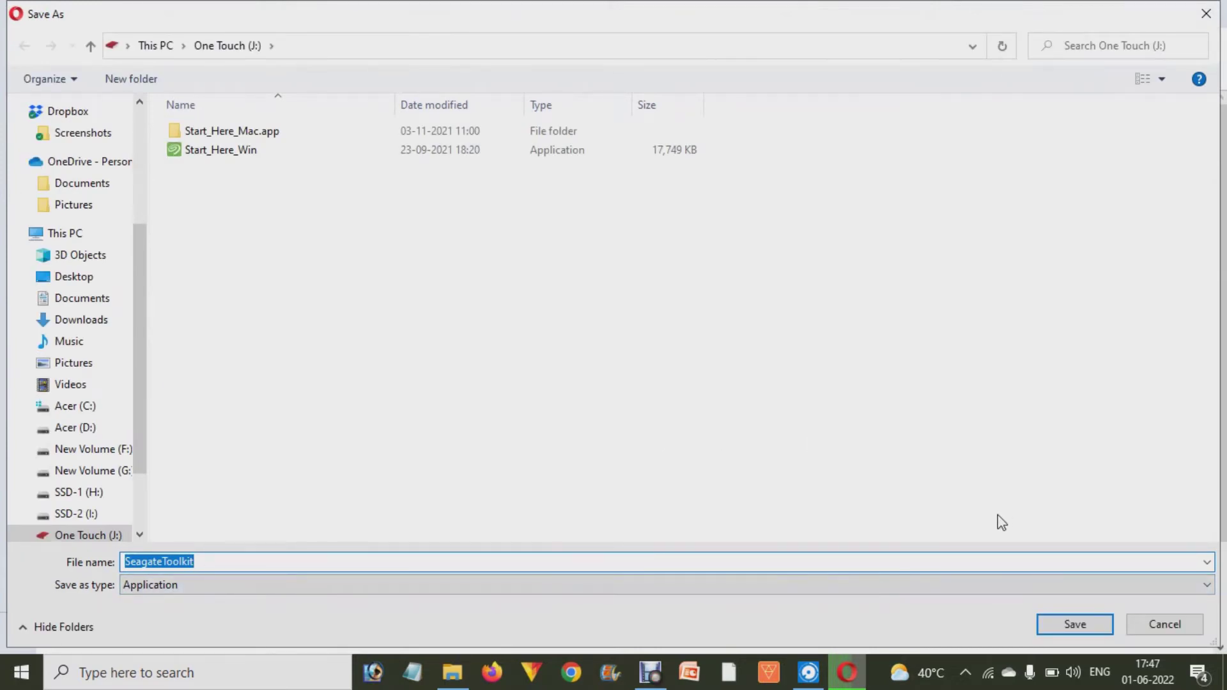
{"action": "left_click", "coordinate": [1061, 625]}
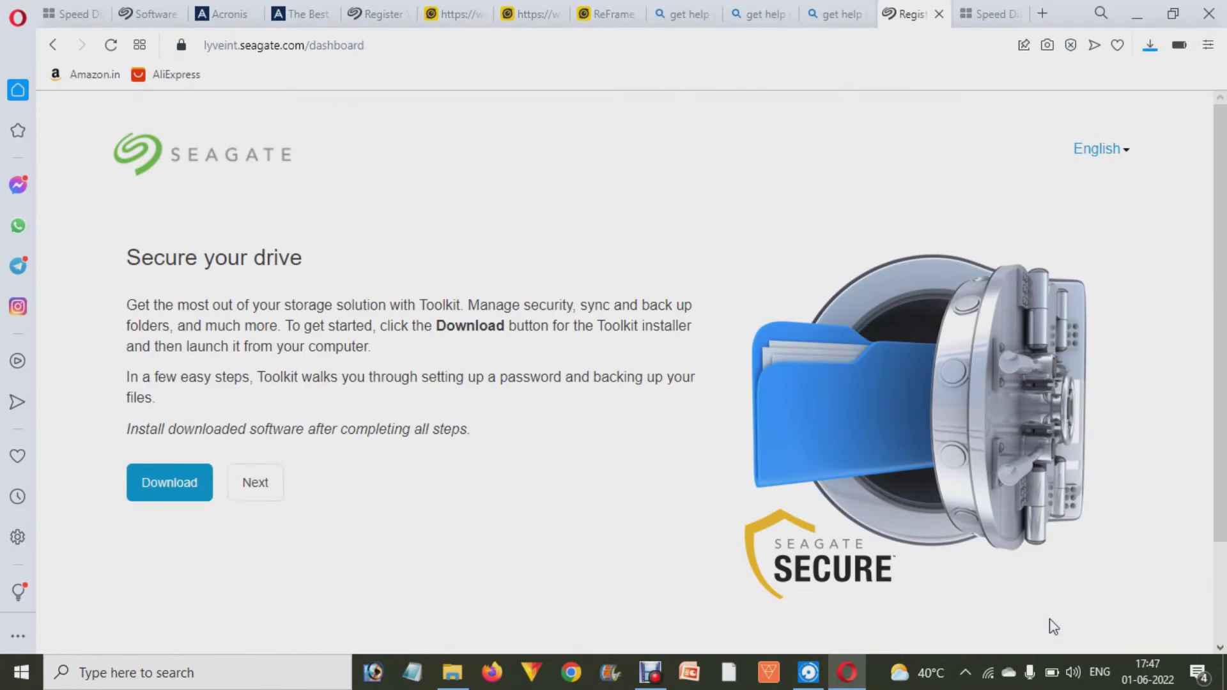
{"action": "left_click", "coordinate": [265, 484]}
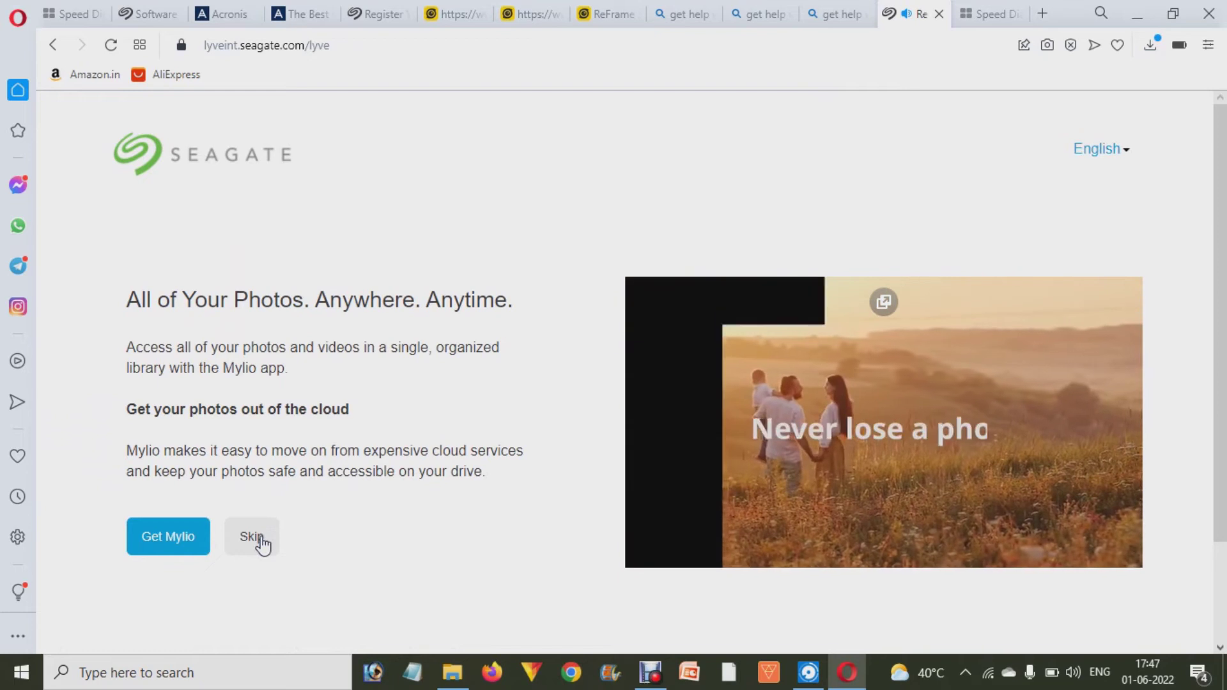
{"action": "left_click", "coordinate": [259, 539]}
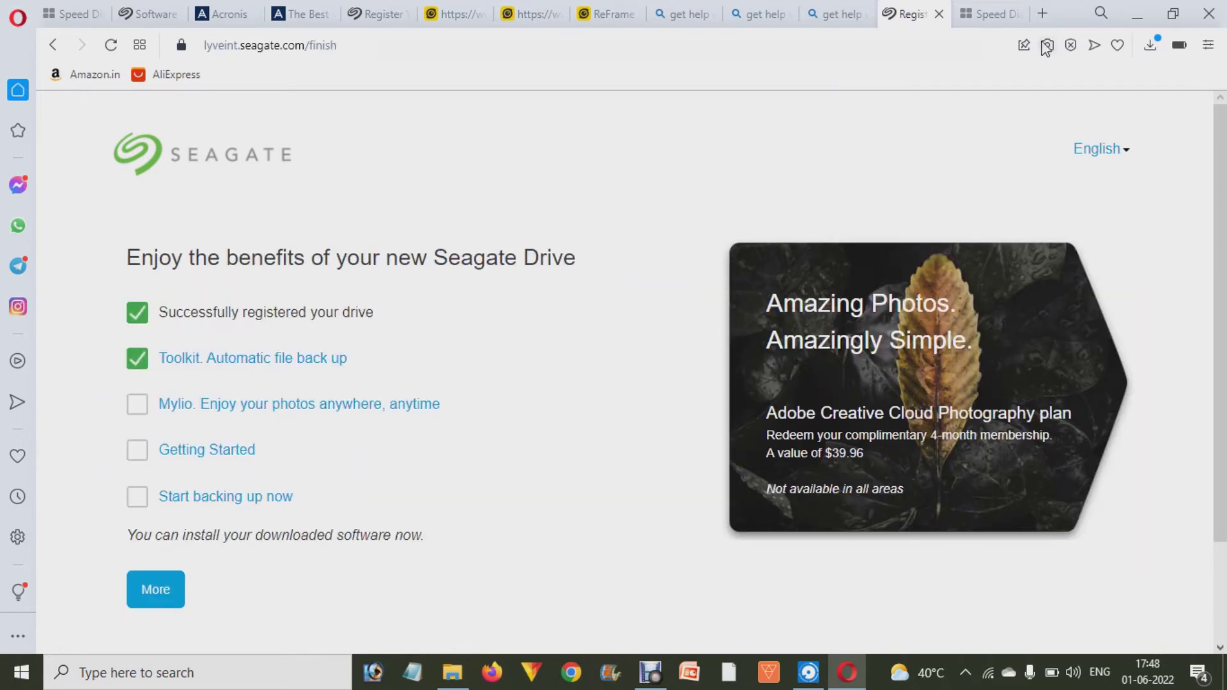
{"action": "left_click", "coordinate": [1150, 44]}
{"action": "left_click", "coordinate": [984, 156]}
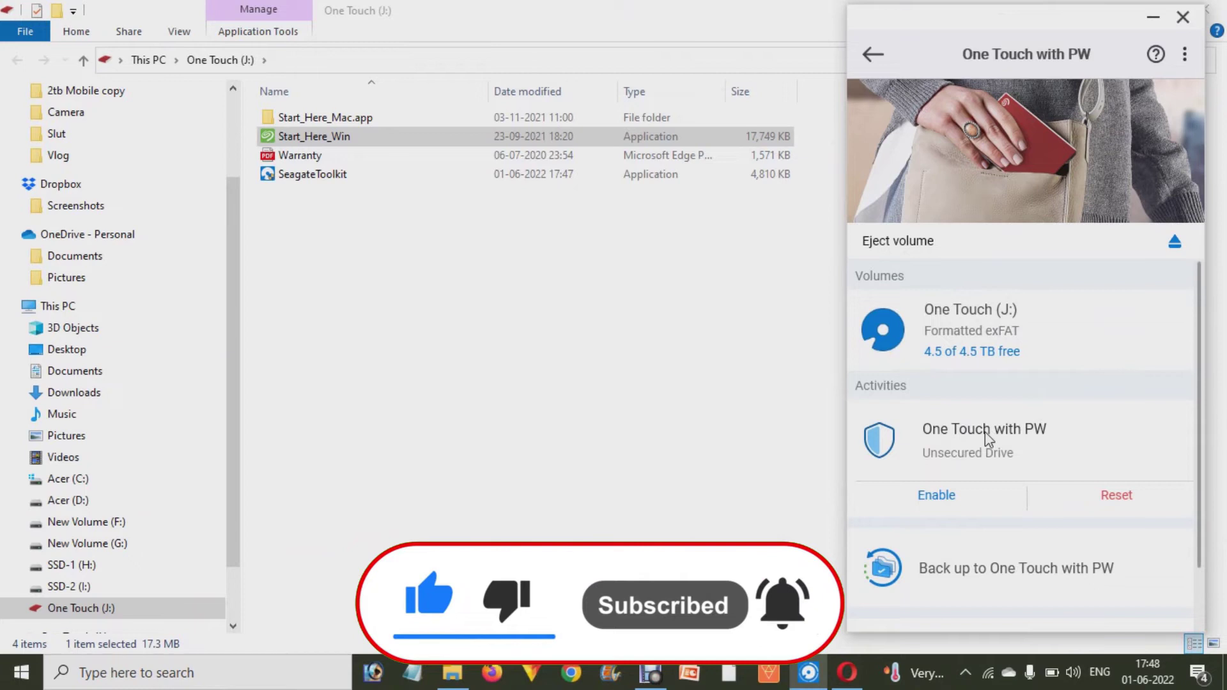
- Enable security for the unsecured One Touch with PW drive to reach the secure code step
{"action": "scroll", "coordinate": [986, 437], "scroll_direction": "down", "scroll_amount": 2}
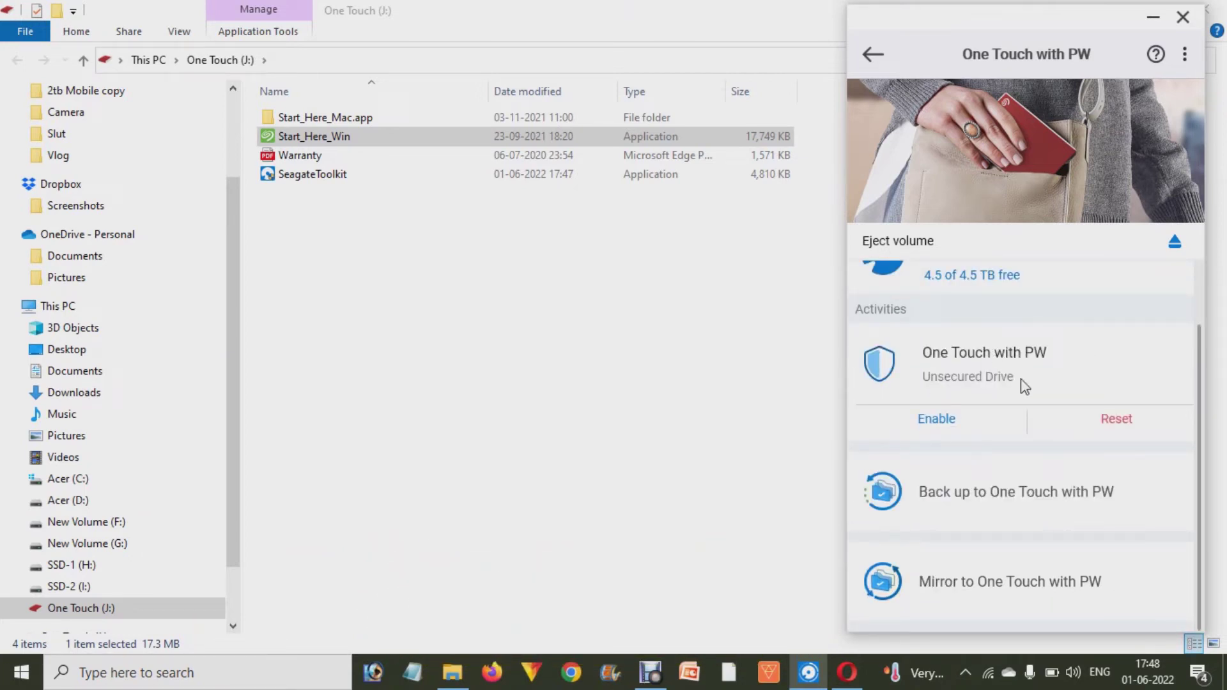
{"action": "left_click", "coordinate": [934, 419]}
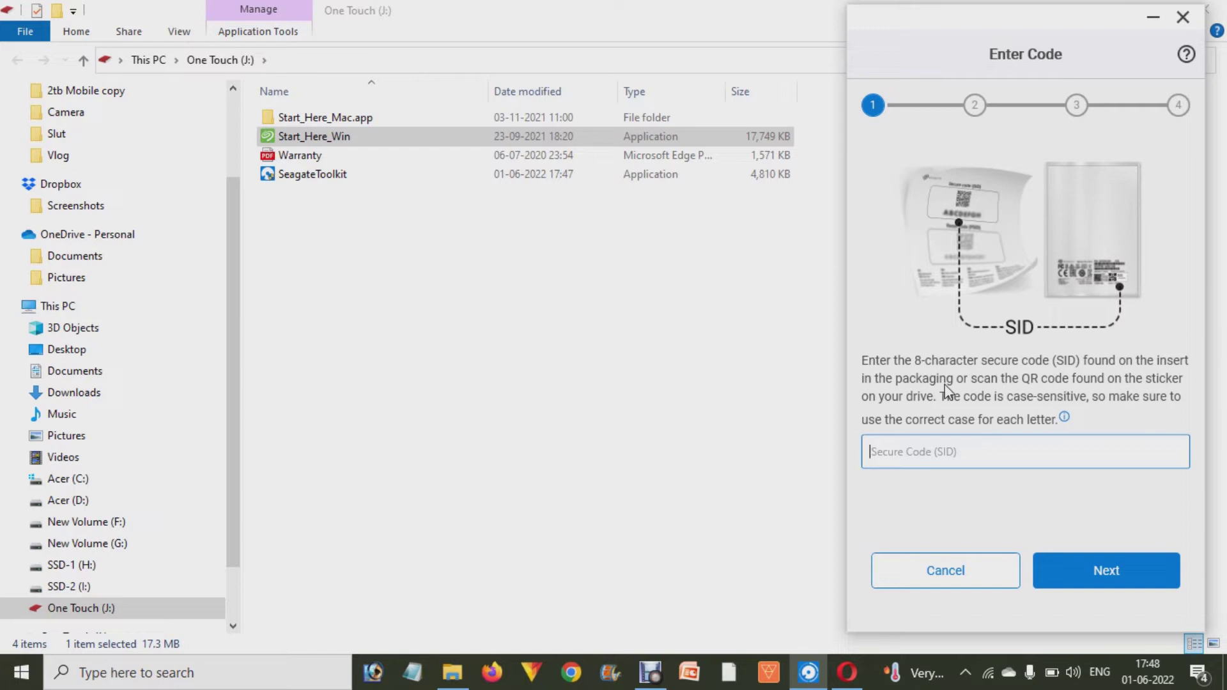
- Enter the drive's 8-character secure code (SID) in capitals and continue
{"action": "key", "text": "Caps_Lock"}
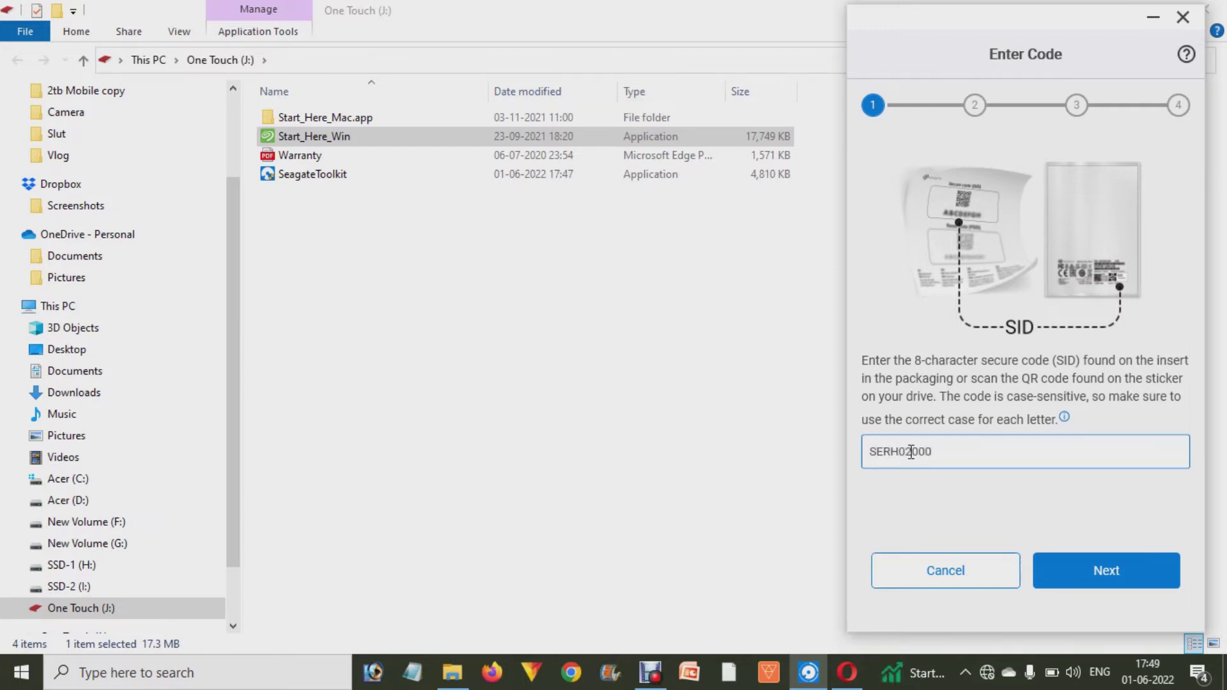
{"action": "left_click", "coordinate": [1099, 574]}
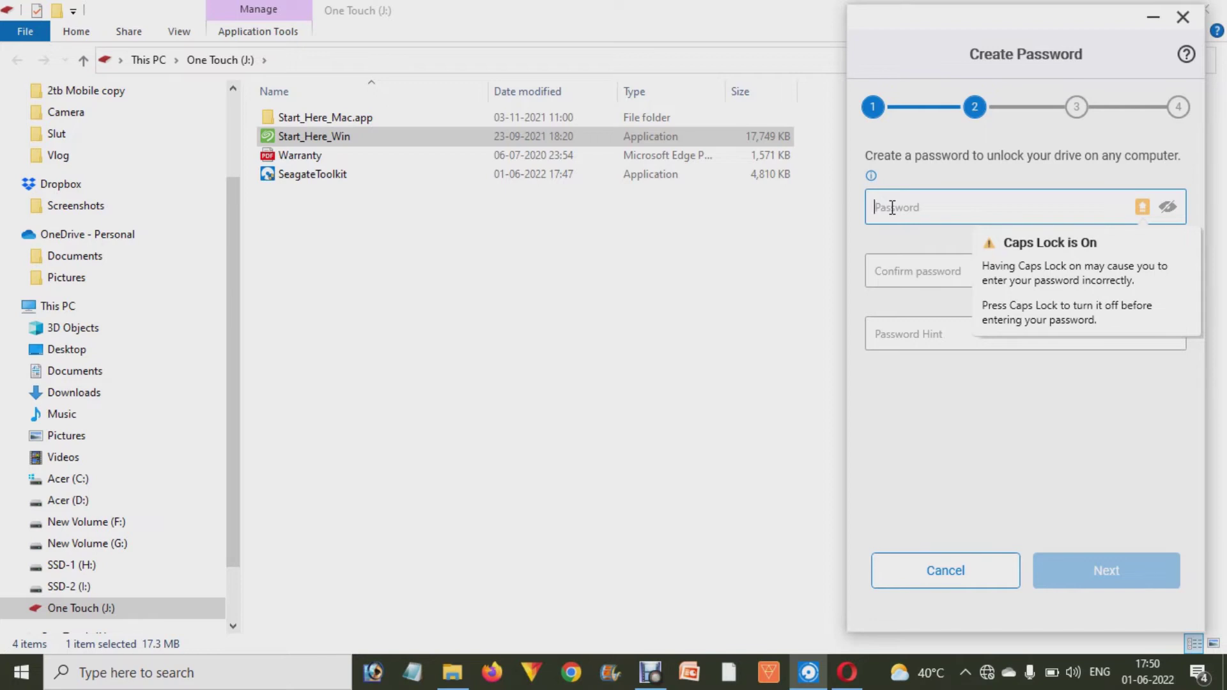
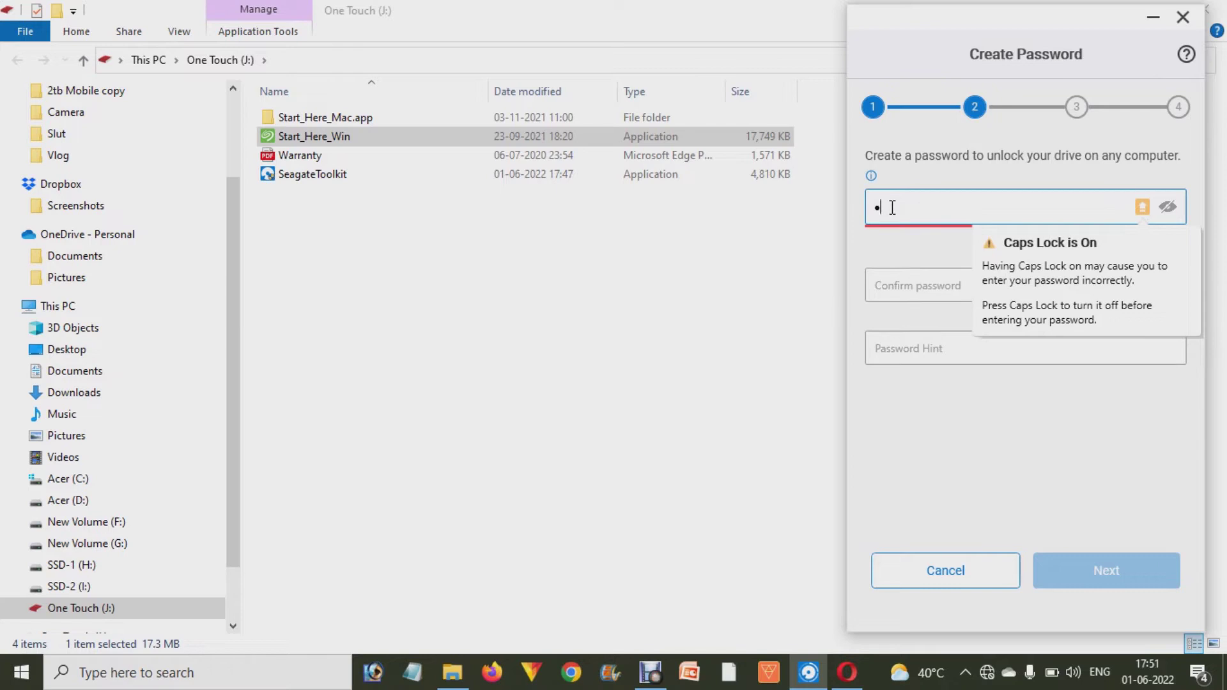
- Create the drive password, confirm it, add a password hint, and continue
{"action": "key", "text": "BackSpace"}
{"action": "key", "text": "BackSpace"}
{"action": "key", "text": "BackSpace"}
{"action": "key", "text": "Caps_Lock"}
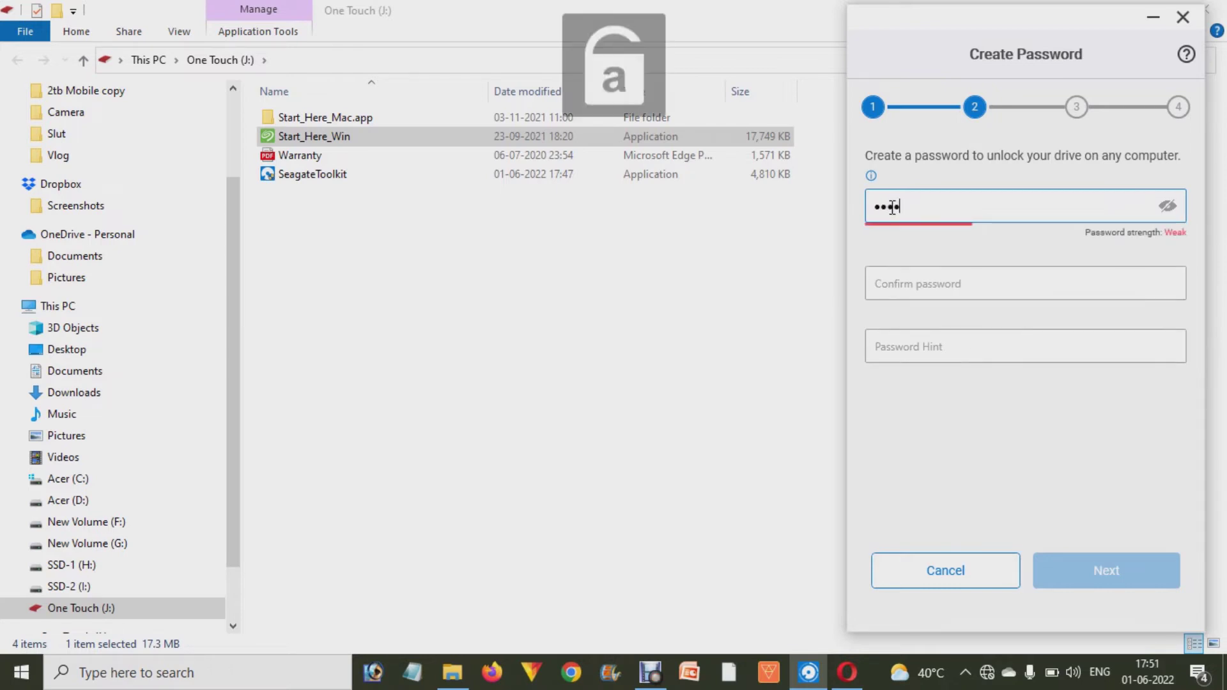
{"action": "key", "text": "Tab"}
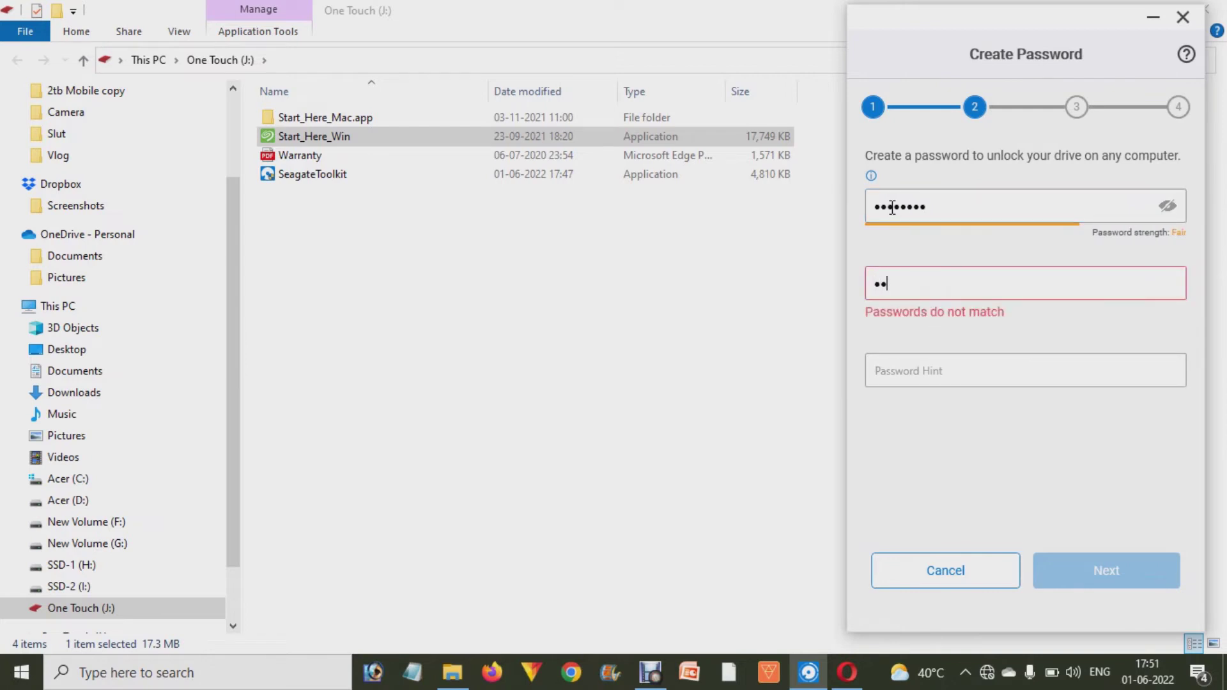
{"action": "key", "text": "Tab"}
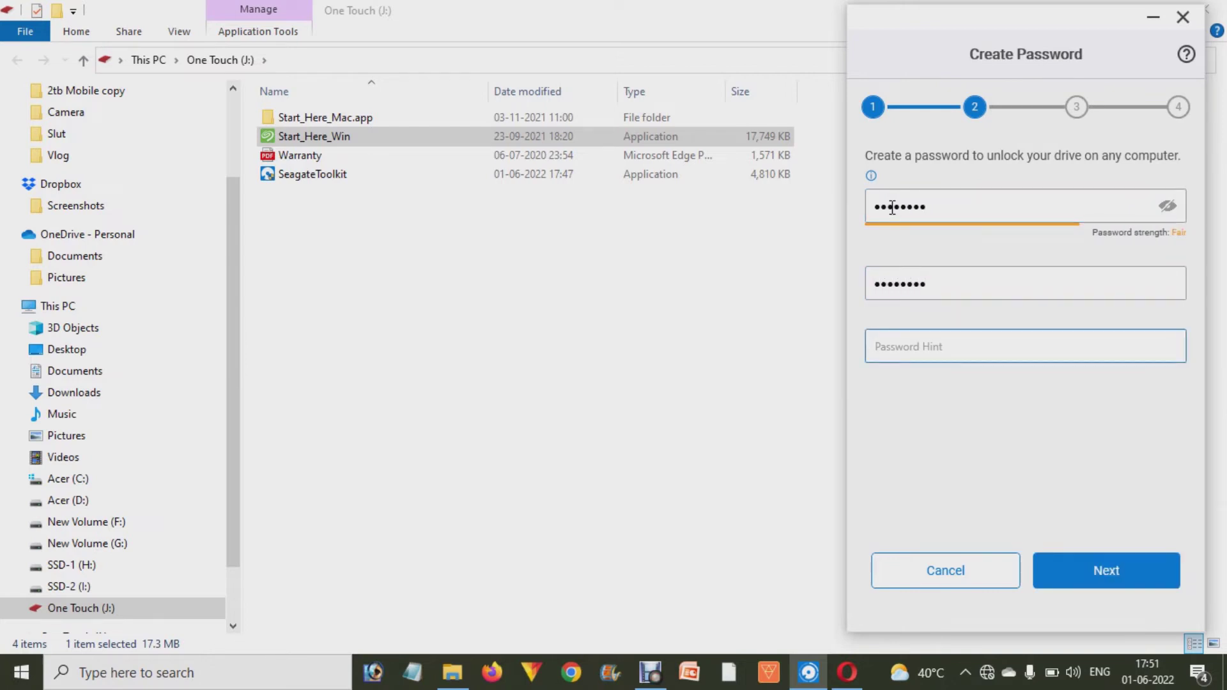
{"action": "left_click", "coordinate": [1105, 570]}
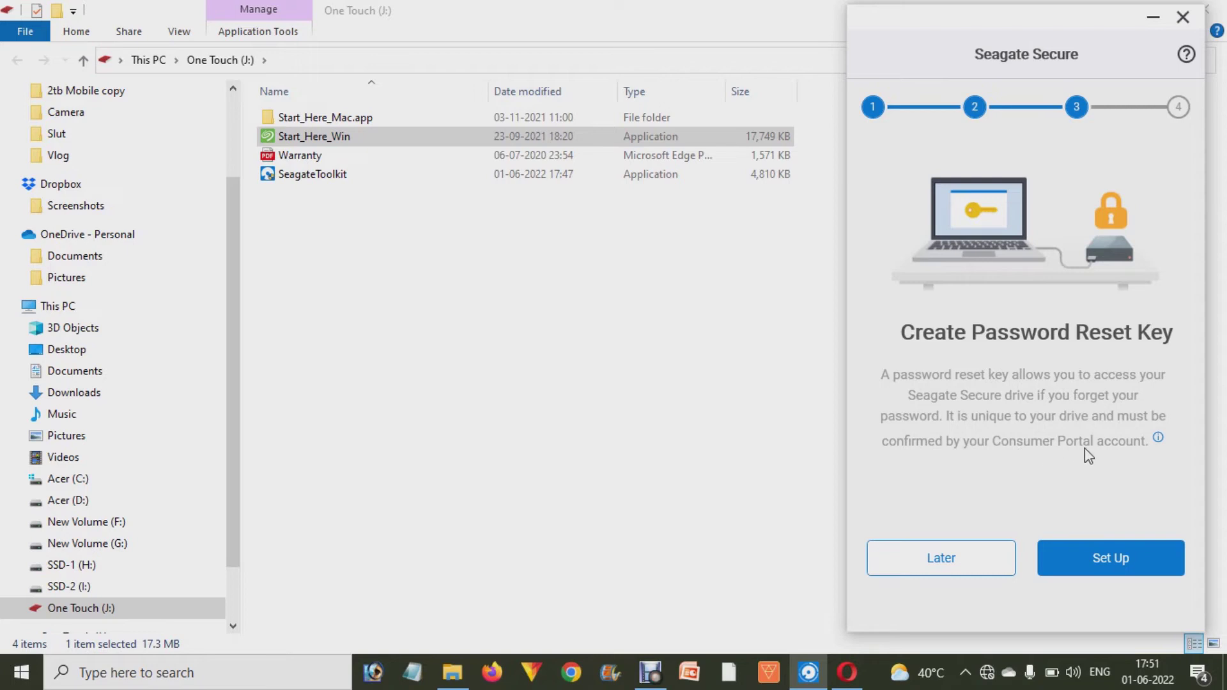
- Set up the password reset key and choose to create a new Seagate account
{"action": "left_click", "coordinate": [1106, 564]}
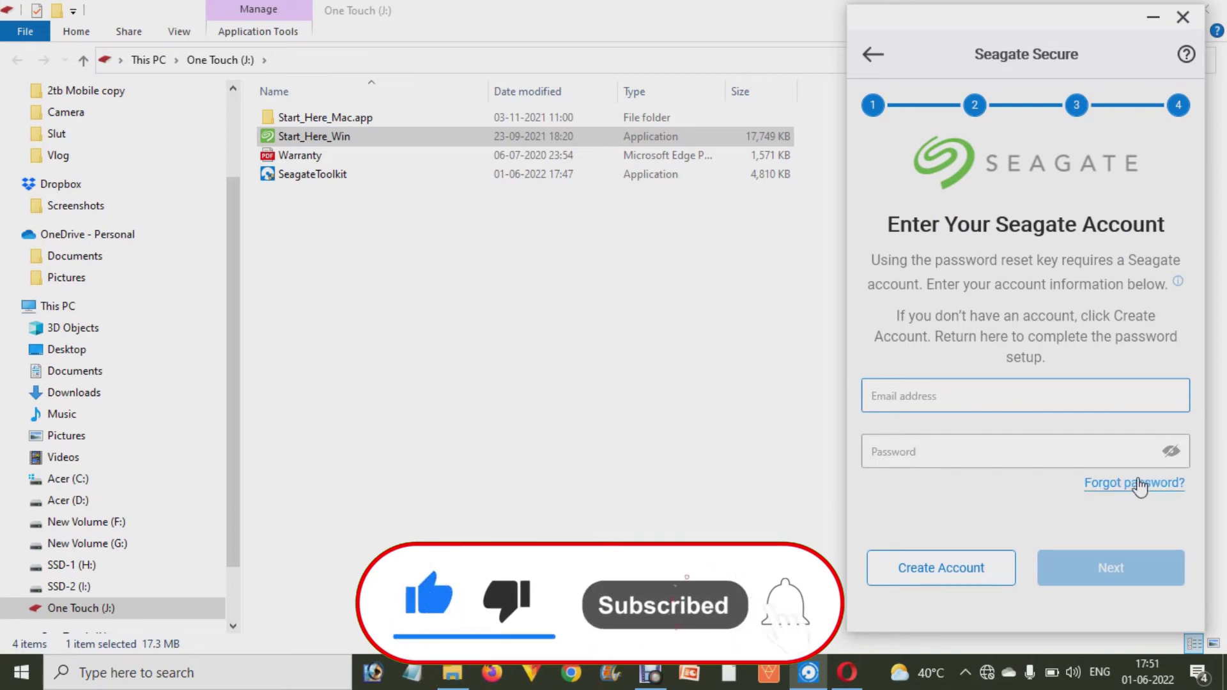
{"action": "left_click", "coordinate": [936, 583]}
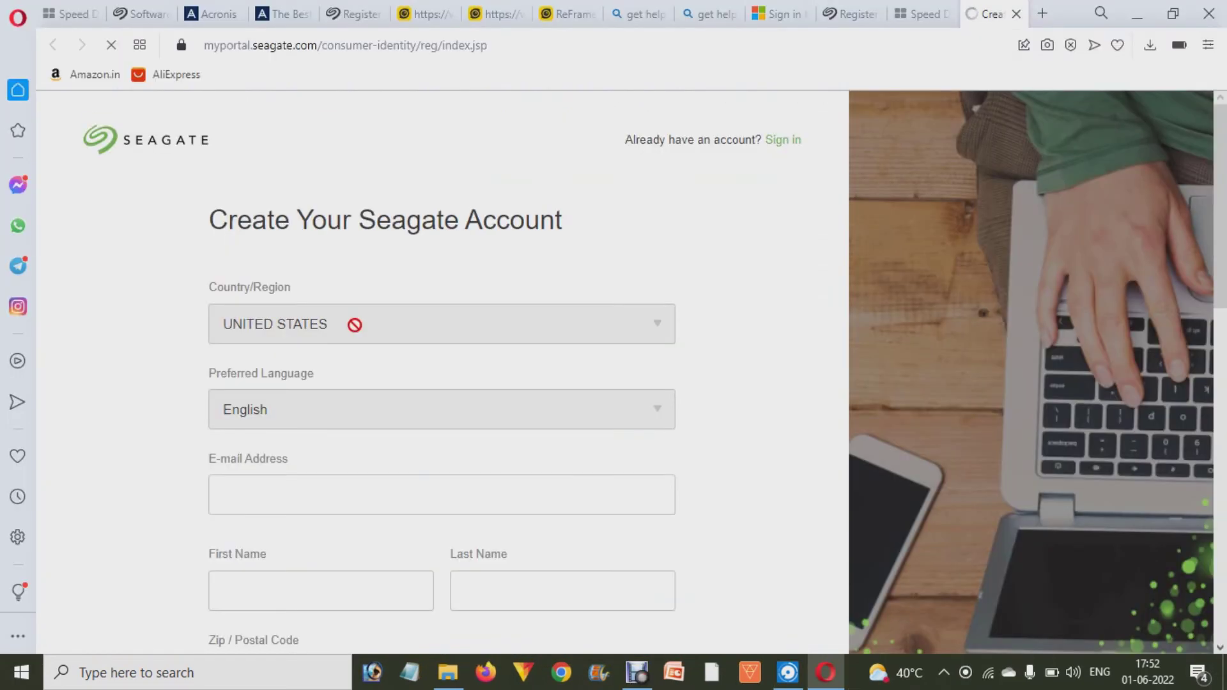
- Set the account country to INDIA and preferred language to English
{"action": "scroll", "coordinate": [355, 325], "scroll_direction": "down", "scroll_amount": 1}
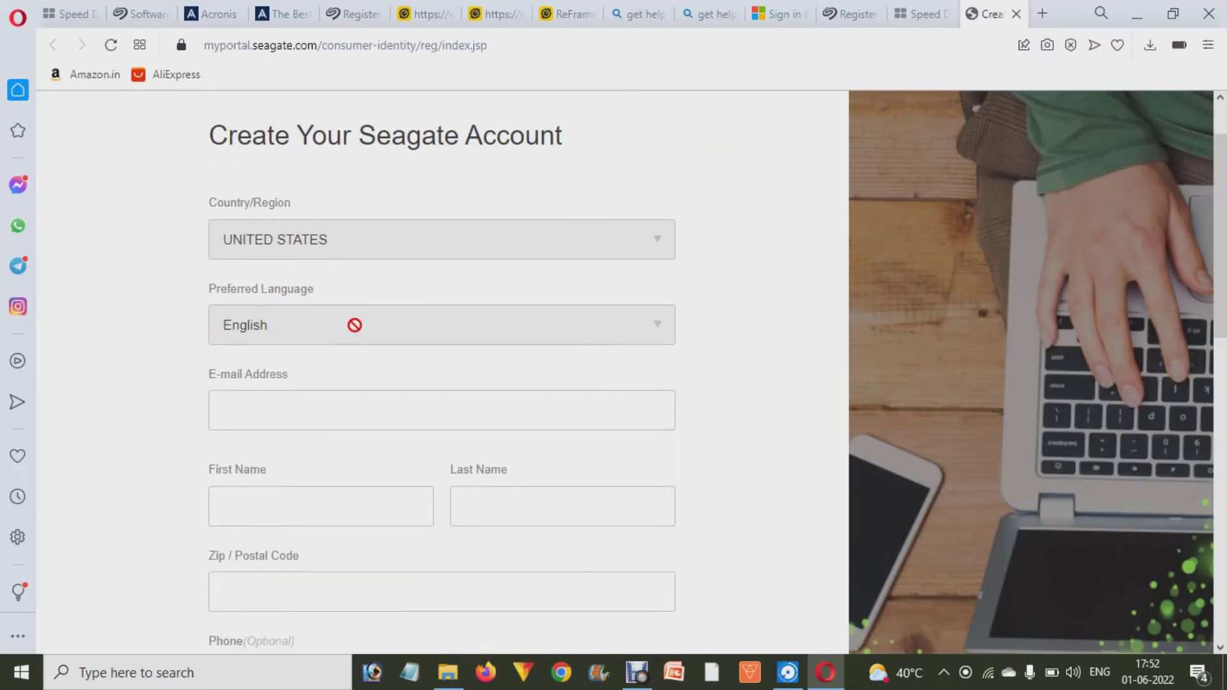
{"action": "left_click", "coordinate": [294, 239]}
{"action": "type", "text": "in"}
{"action": "key", "text": "Return"}
{"action": "left_click", "coordinate": [309, 316]}
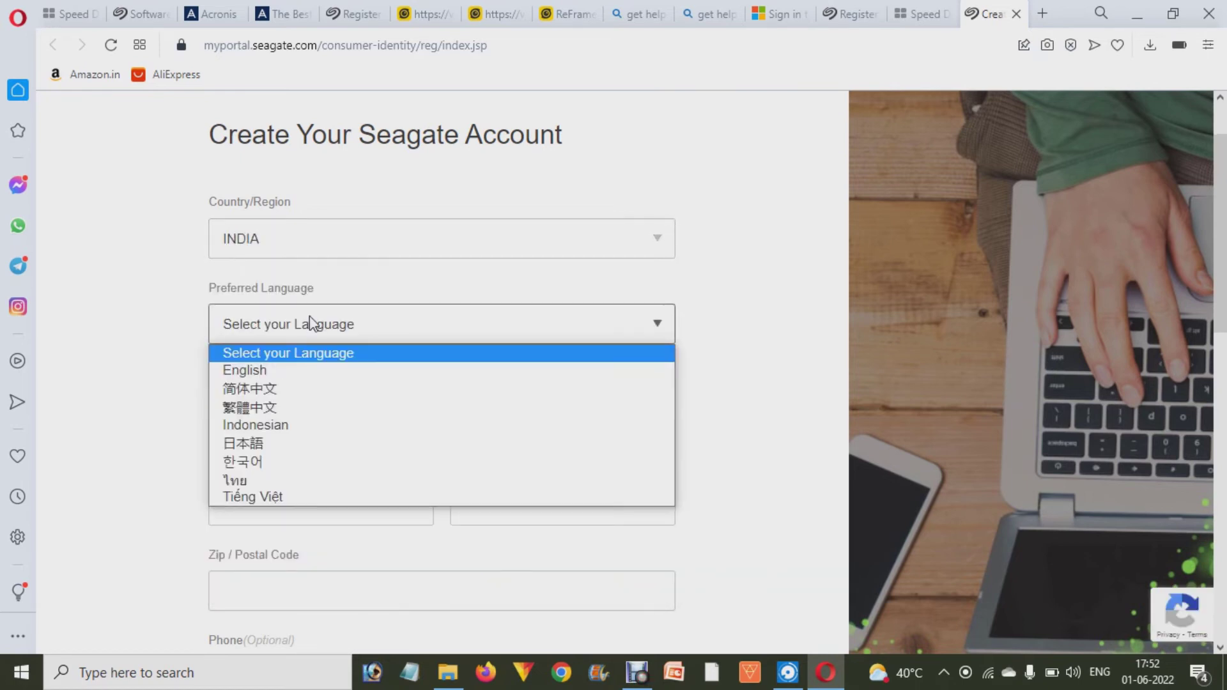
{"action": "type", "text": "e"}
{"action": "key", "text": "Return"}
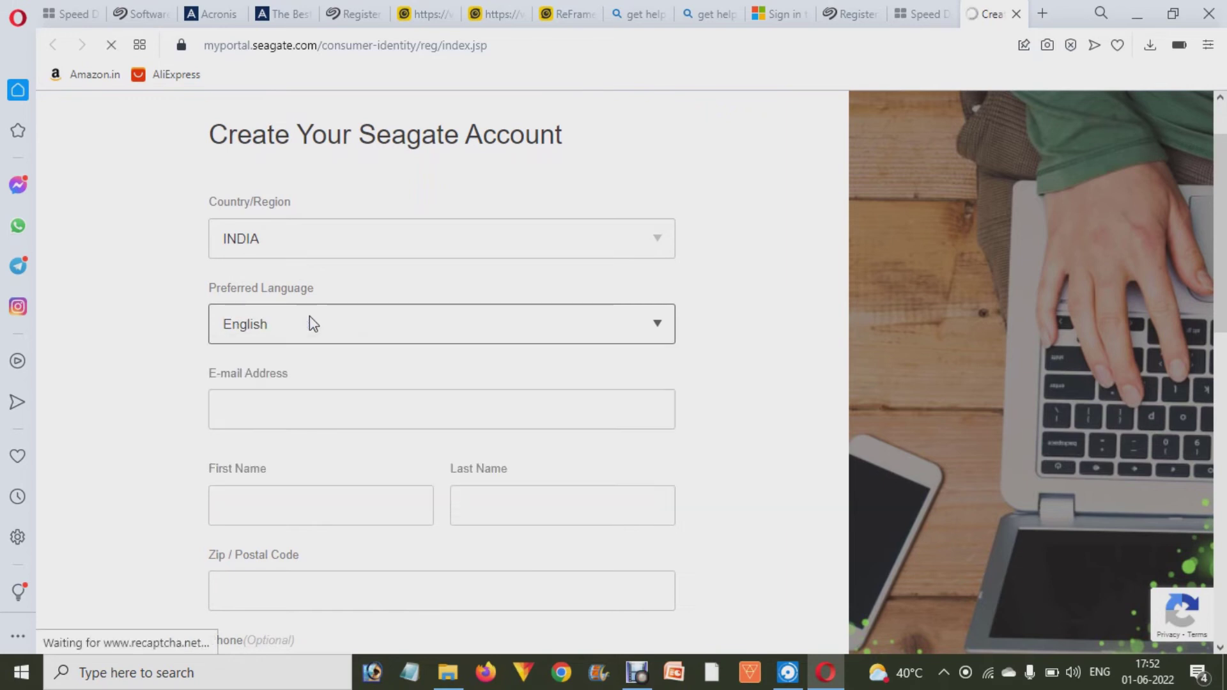
- Decline special offers and submit the Seagate account sign-up form
{"action": "scroll", "coordinate": [309, 316], "scroll_direction": "down", "scroll_amount": 3}
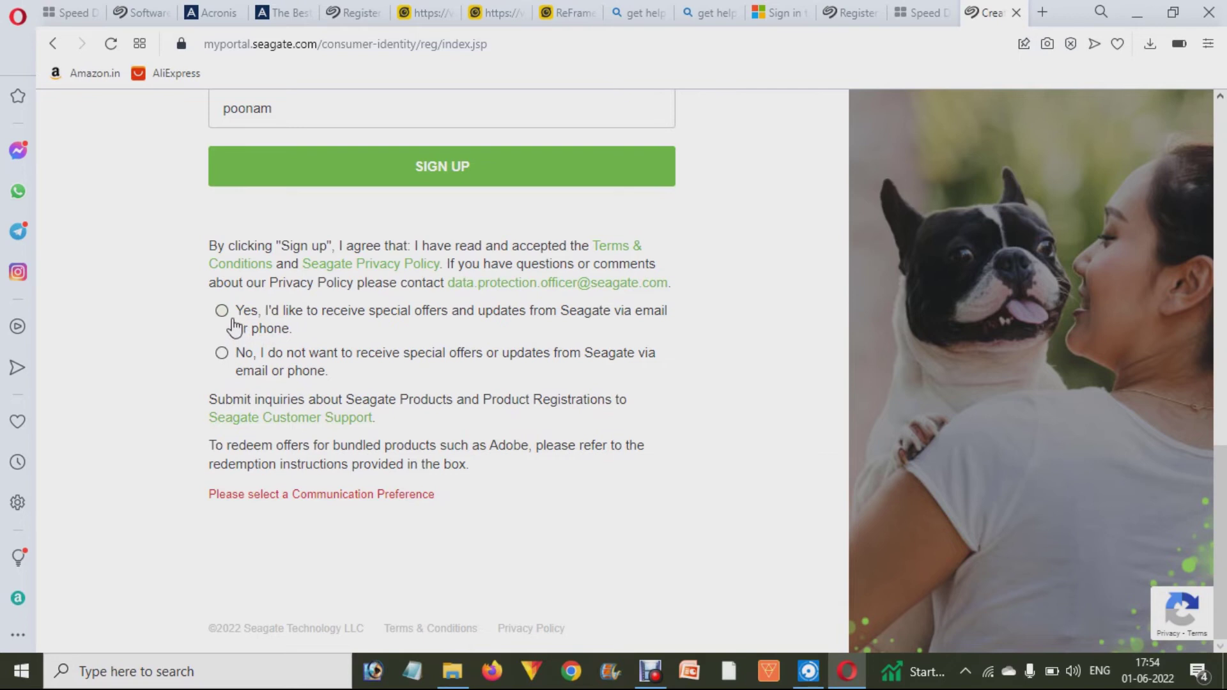
{"action": "scroll", "coordinate": [287, 320], "scroll_direction": "up", "scroll_amount": 3}
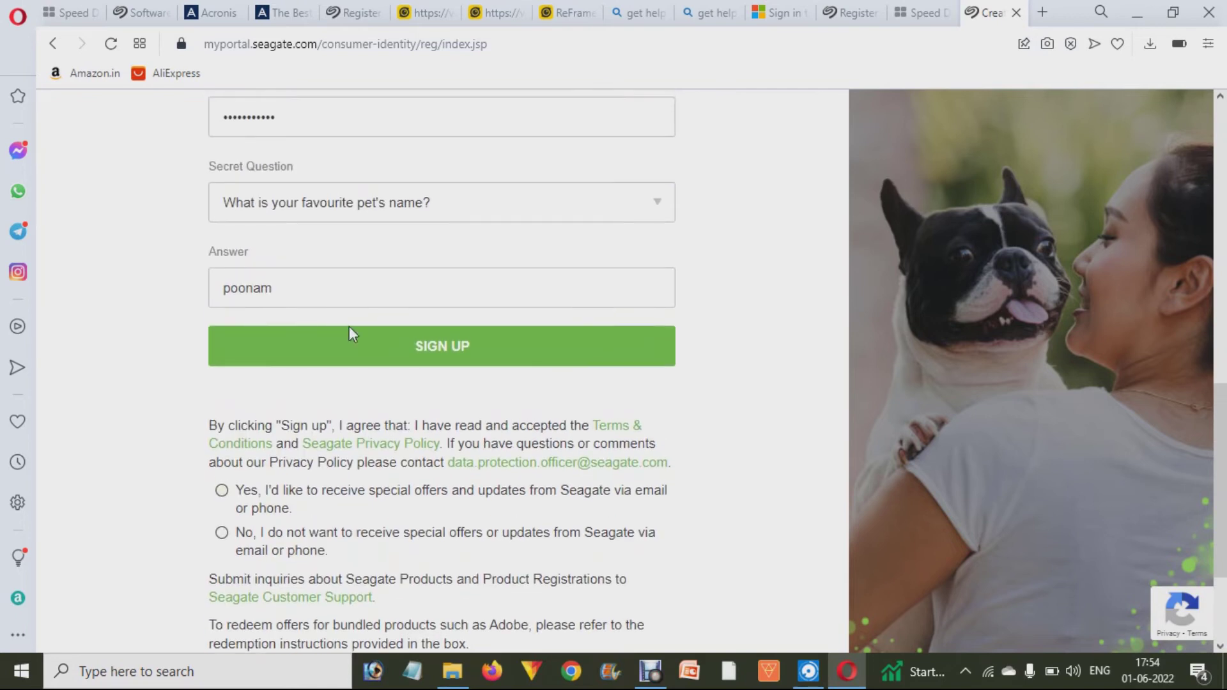
{"action": "left_click", "coordinate": [385, 350]}
{"action": "scroll", "coordinate": [391, 353], "scroll_direction": "down", "scroll_amount": 2}
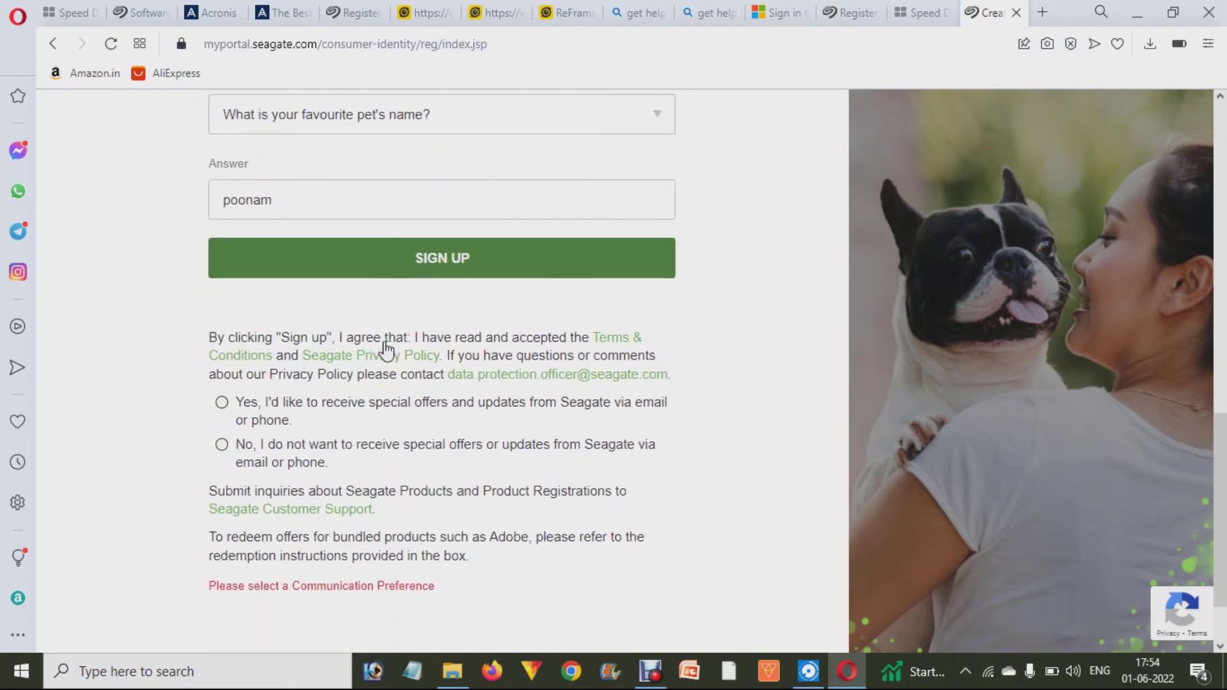
{"action": "scroll", "coordinate": [223, 447], "scroll_direction": "down", "scroll_amount": 1}
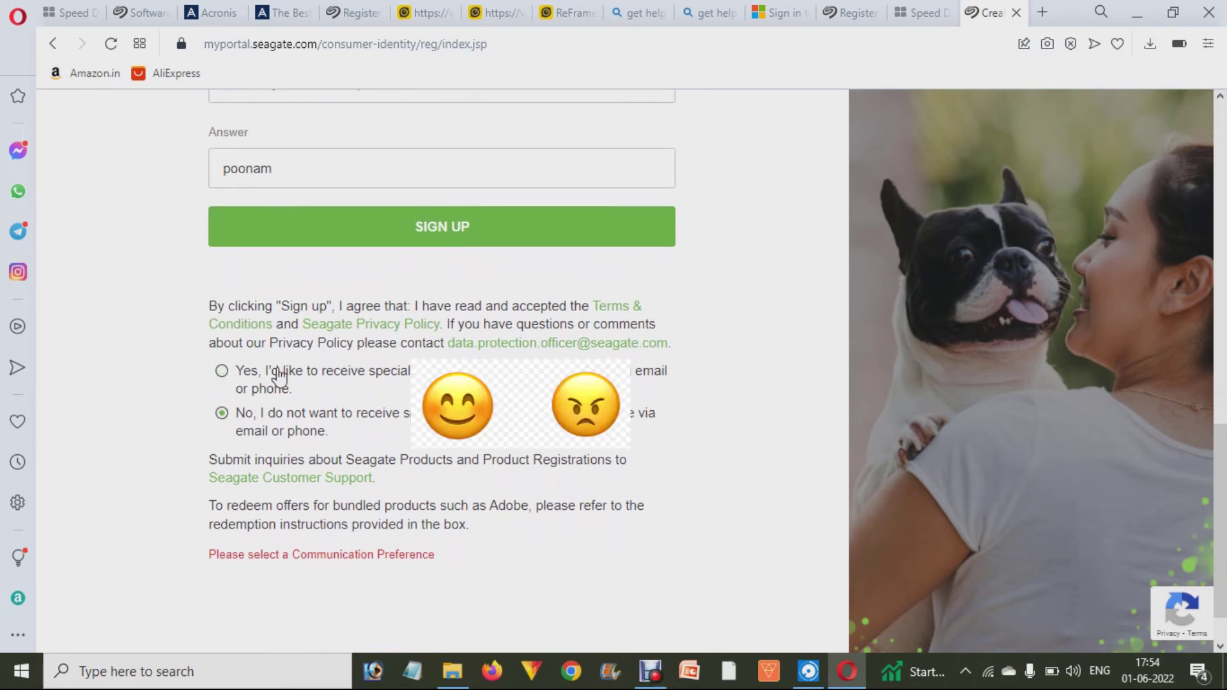
{"action": "left_click", "coordinate": [383, 240]}
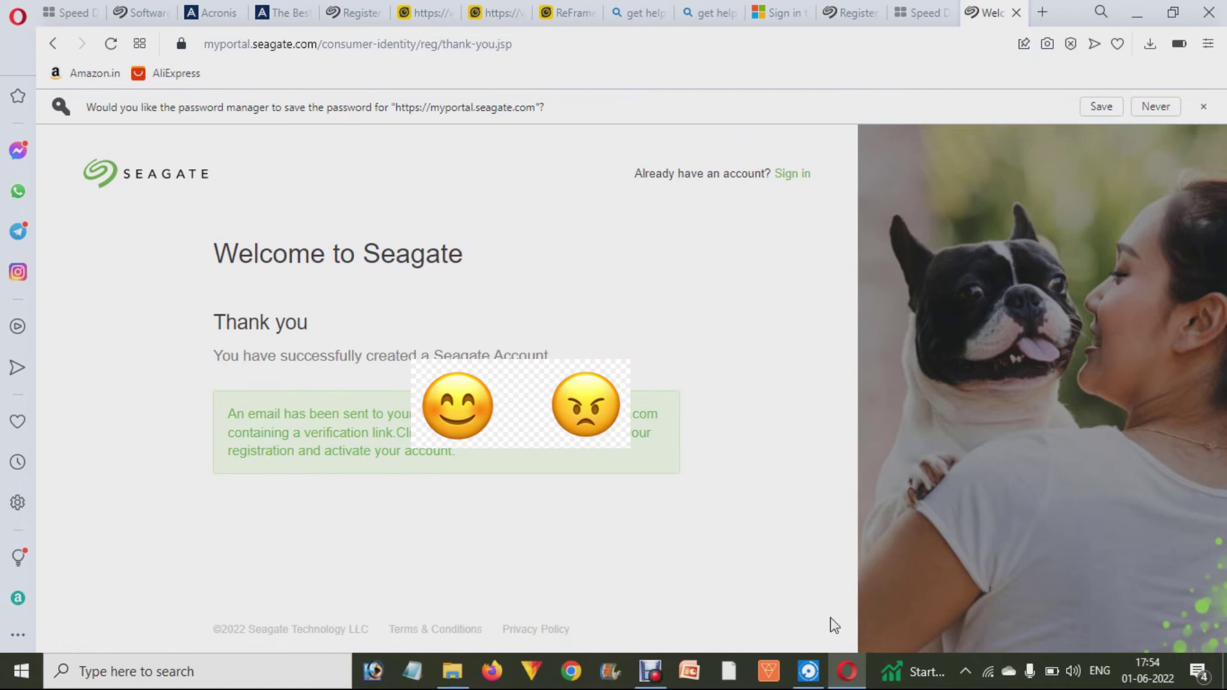
- Sign in to the Seagate Secure window with the new account's e-mail and password
{"action": "left_click", "coordinate": [818, 670]}
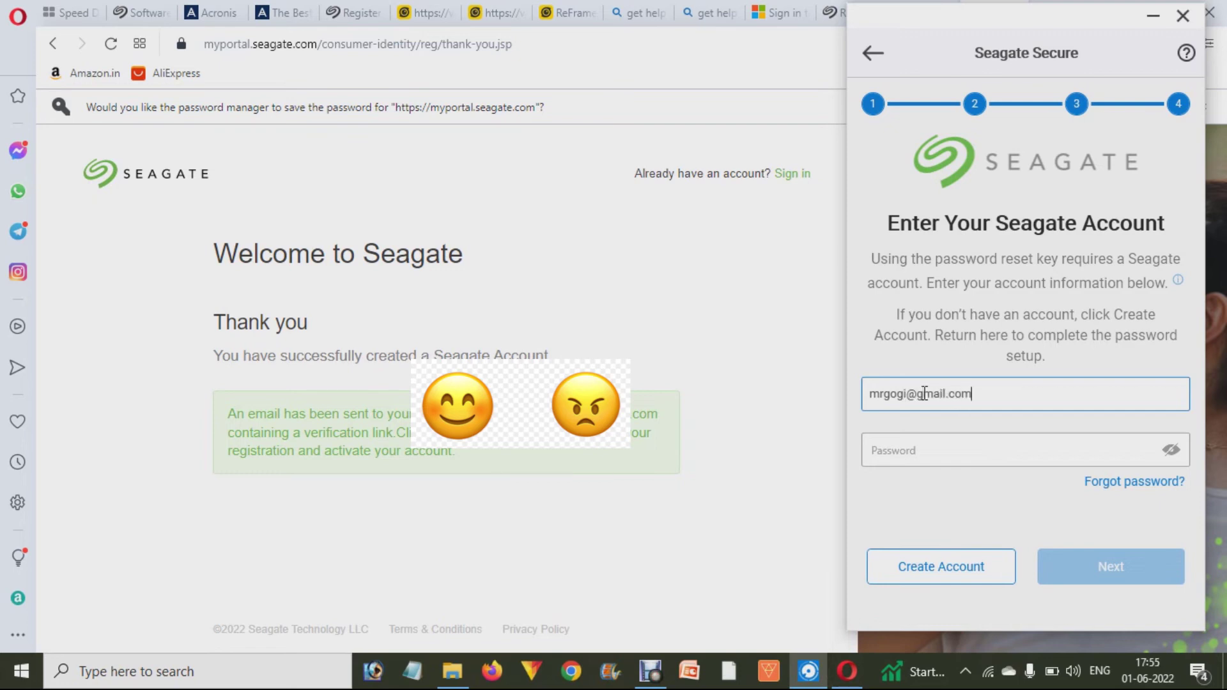
{"action": "key", "text": "Tab"}
{"action": "type", "text": "•••"}
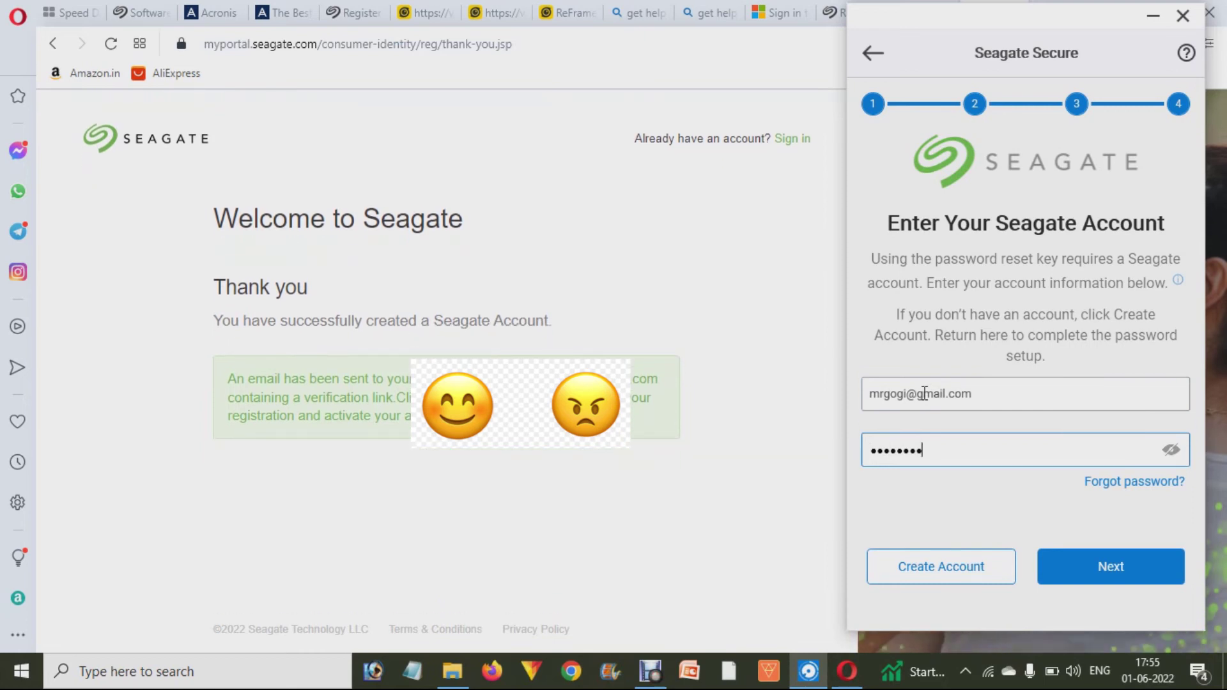
{"action": "left_click", "coordinate": [1129, 566]}
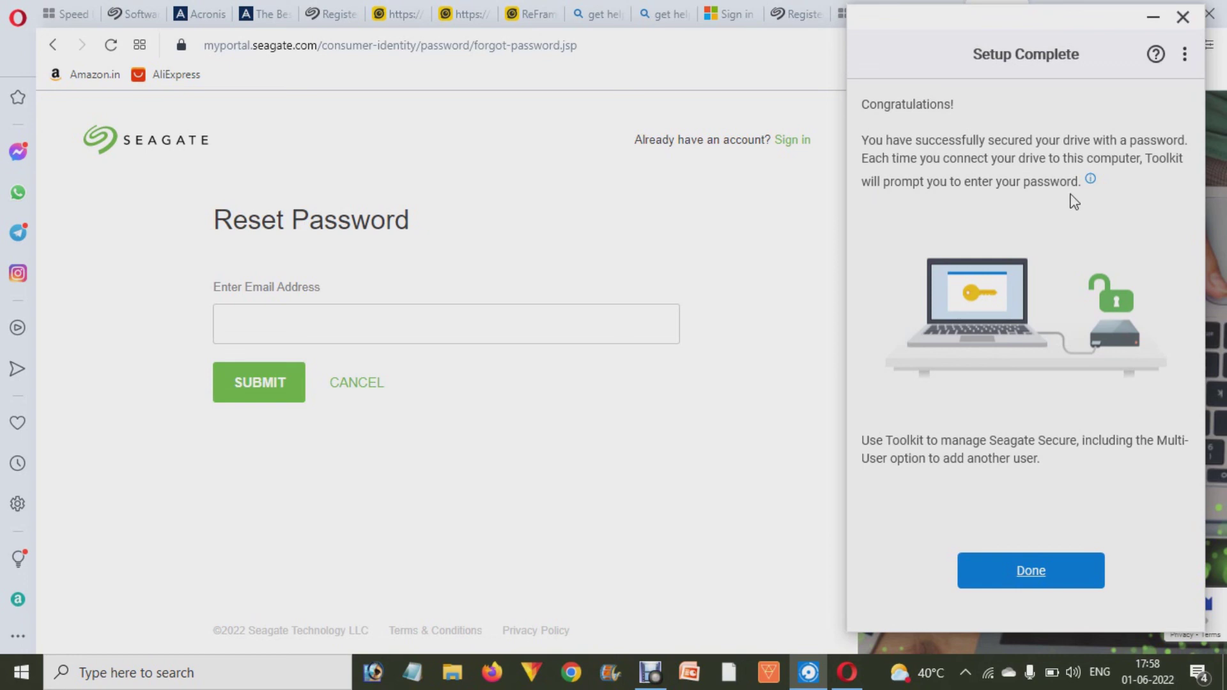
- Close Setup Complete and view the Restore description on the home screen
{"action": "left_click", "coordinate": [1004, 574]}
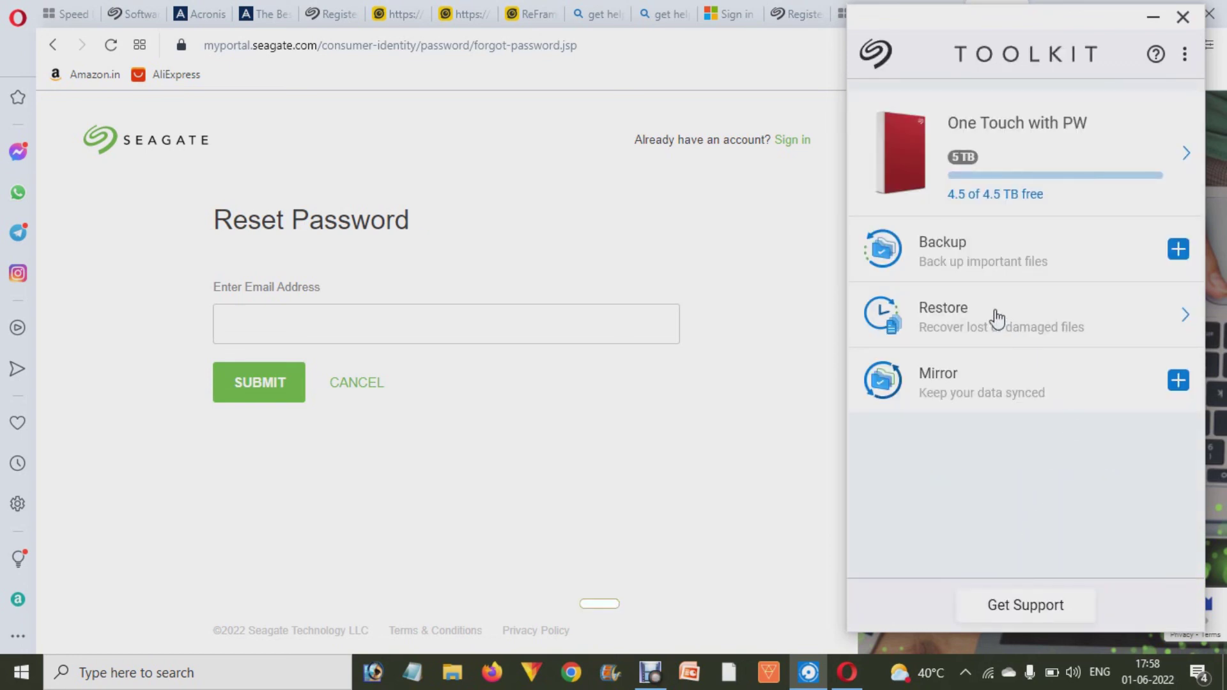
{"action": "mouse_move", "coordinate": [975, 316]}
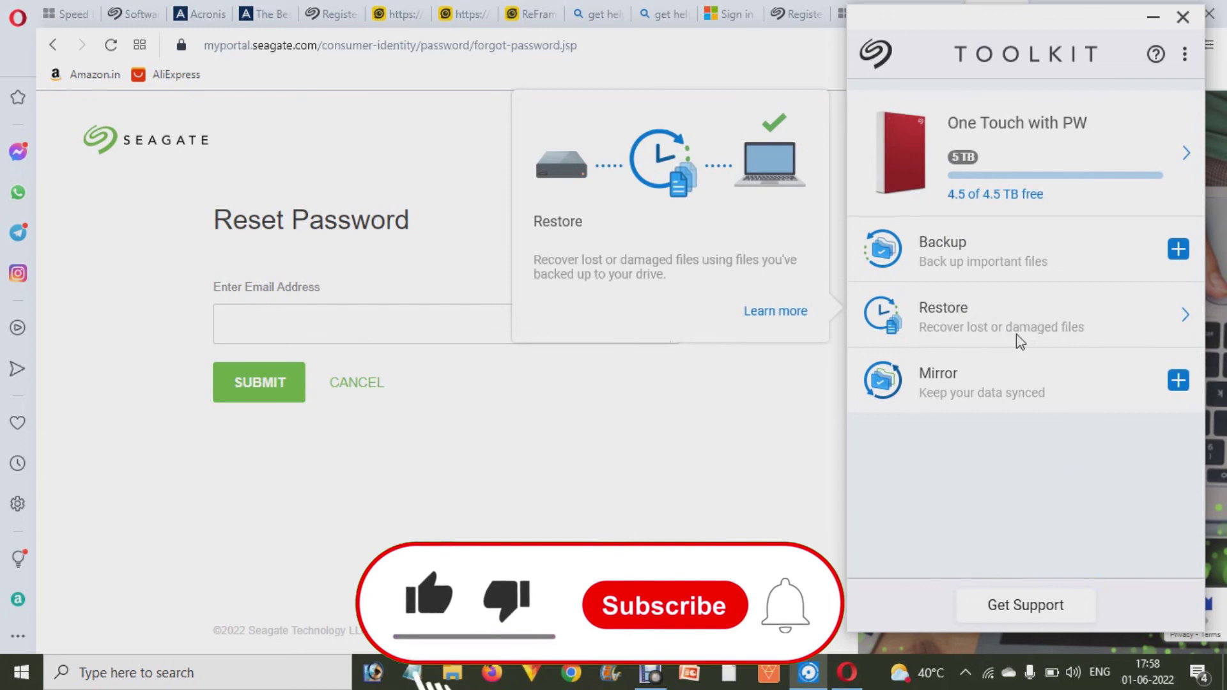